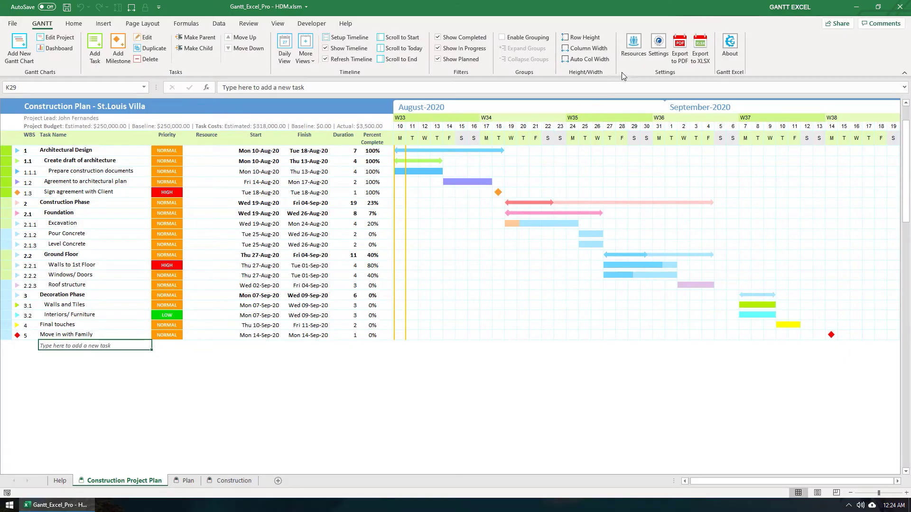
pyautogui.click(633, 60)
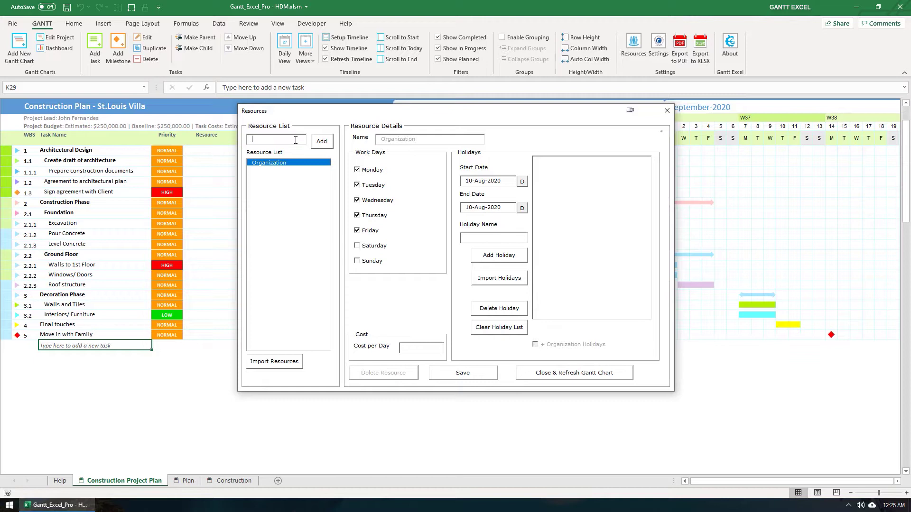
# Step: Add resource Adam with Monday–Saturday work days
pyautogui.write('Adam')
pyautogui.click(319, 144)
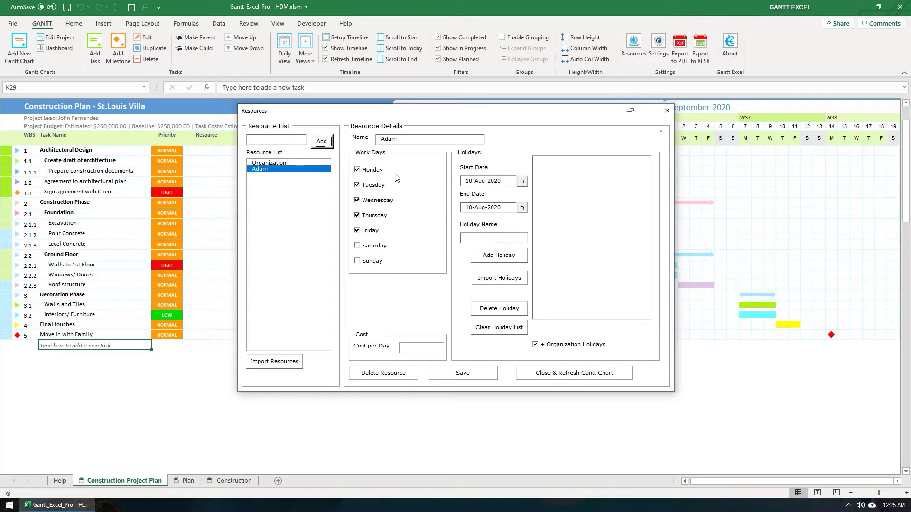
pyautogui.click(358, 246)
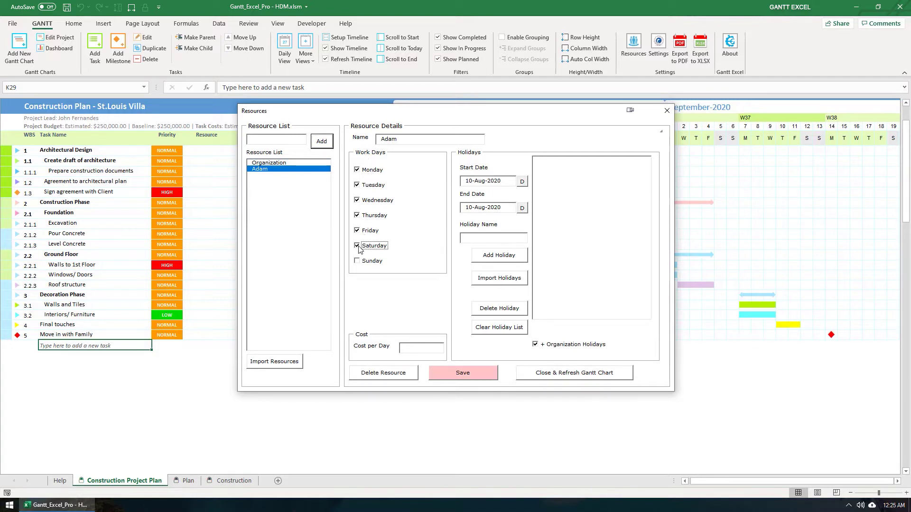
# Step: Give Adam a 'Vacation' holiday from 11-Aug-2020 to 12-Aug-2020
pyautogui.click(522, 185)
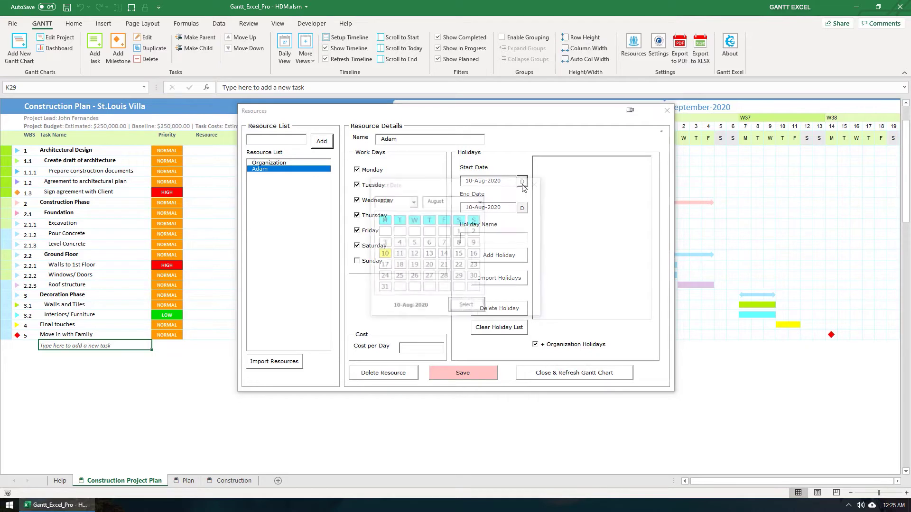
pyautogui.click(398, 255)
pyautogui.click(467, 307)
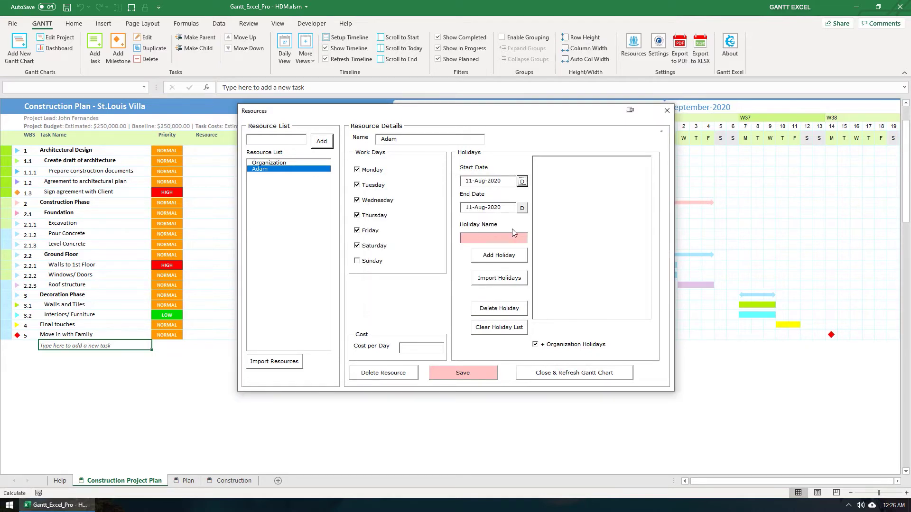
pyautogui.click(522, 207)
pyautogui.click(414, 254)
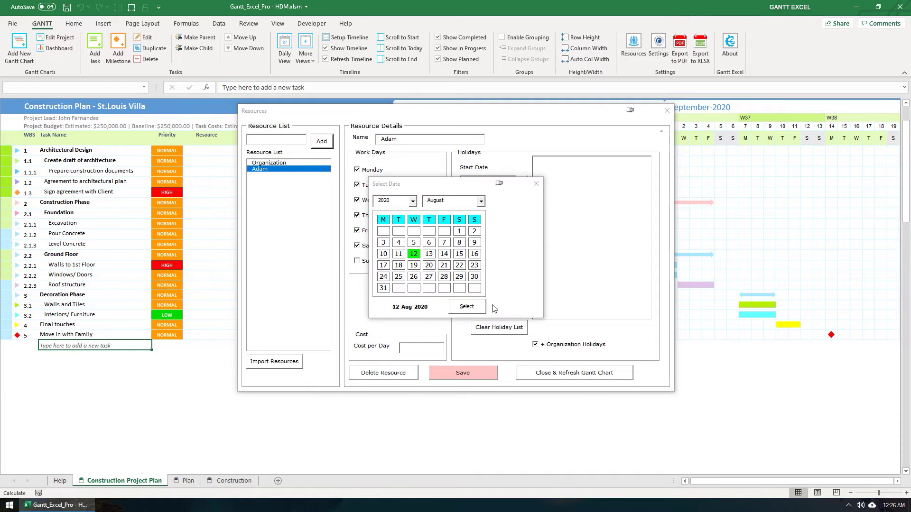
pyautogui.click(467, 307)
pyautogui.click(493, 238)
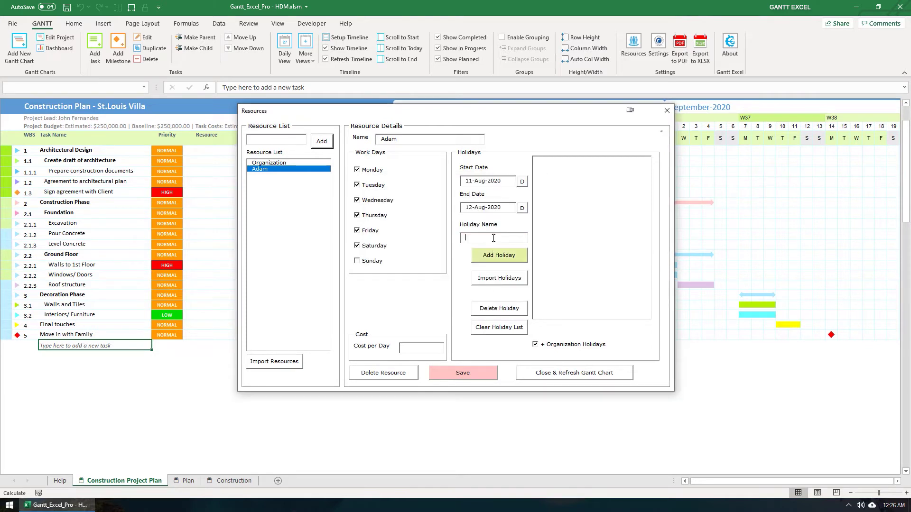
pyautogui.write('Vacation')
pyautogui.click(517, 261)
# Step: Set Adam's cost to 600 per day and save his details
pyautogui.click(431, 350)
pyautogui.write('600')
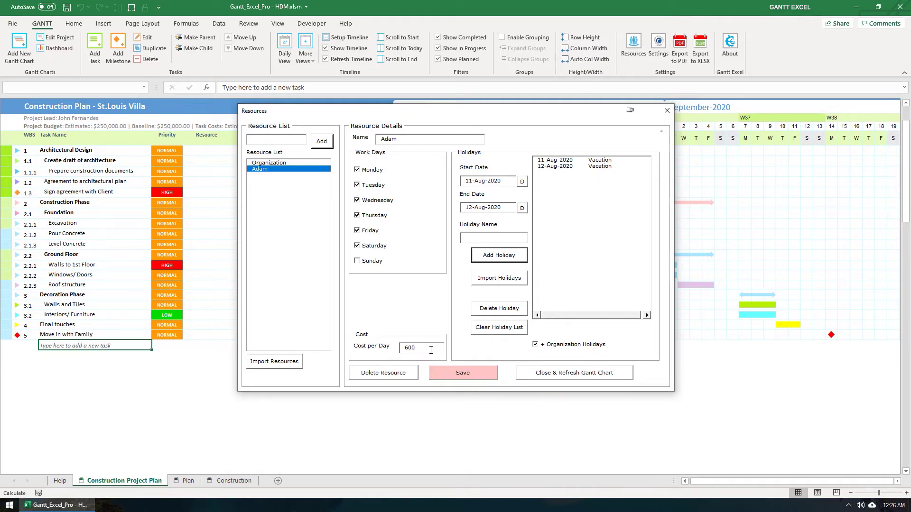
pyautogui.click(476, 373)
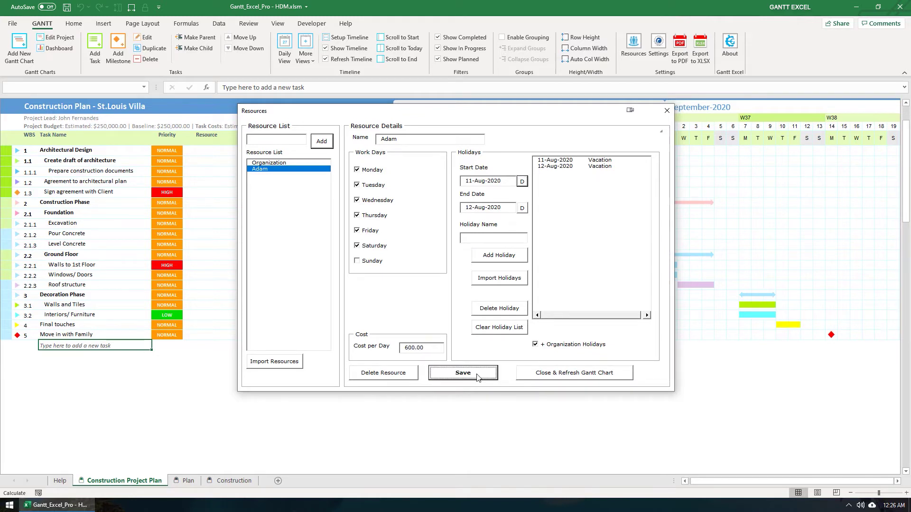
# Step: Create resource Sara with work days Tuesday through Saturday
pyautogui.click(301, 139)
pyautogui.write('Sara')
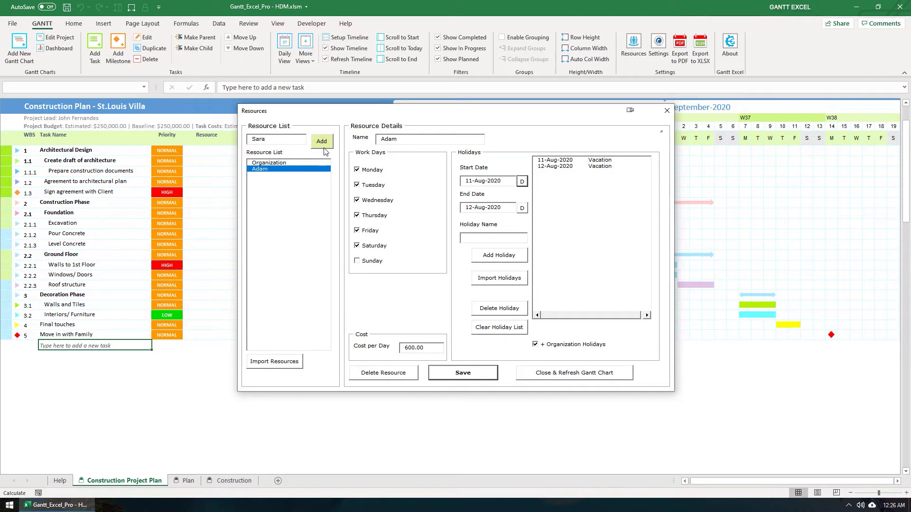
pyautogui.click(321, 142)
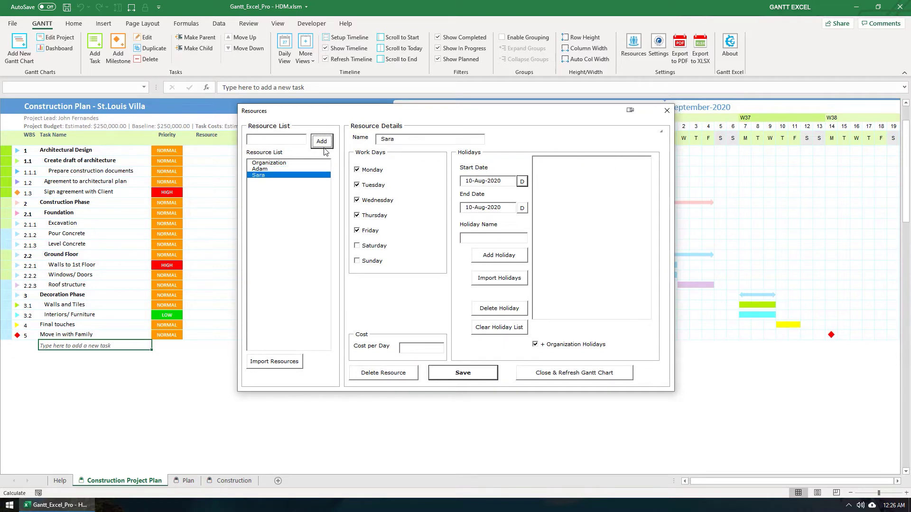
pyautogui.click(357, 170)
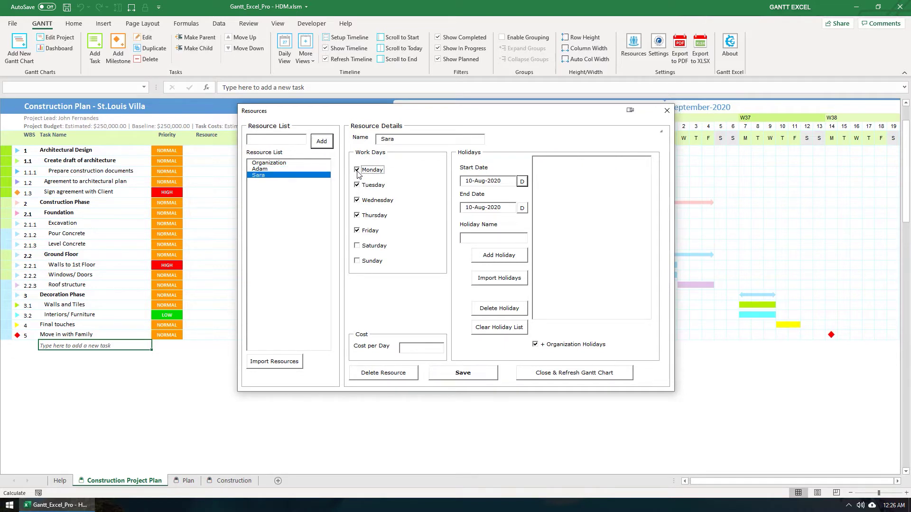
pyautogui.click(359, 247)
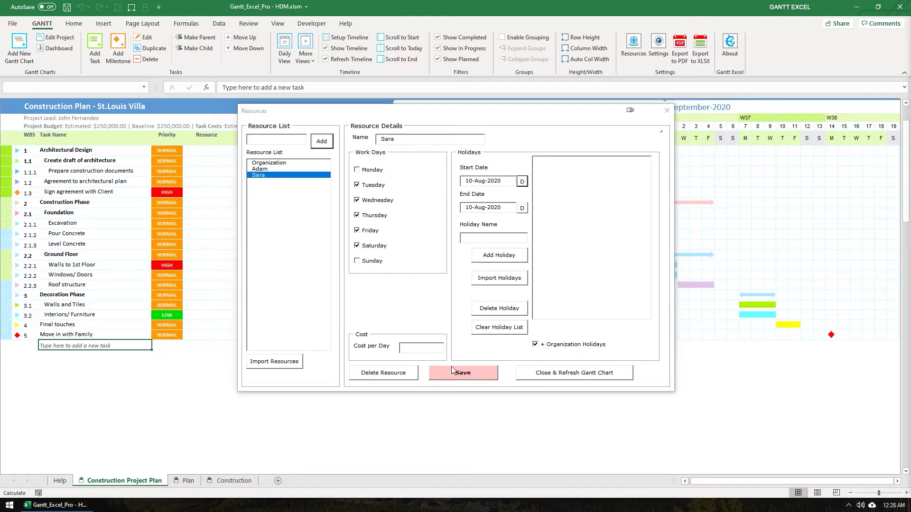
# Step: Save Sara, review Adam's entry, then close the resource manager and refresh the chart
pyautogui.click(475, 375)
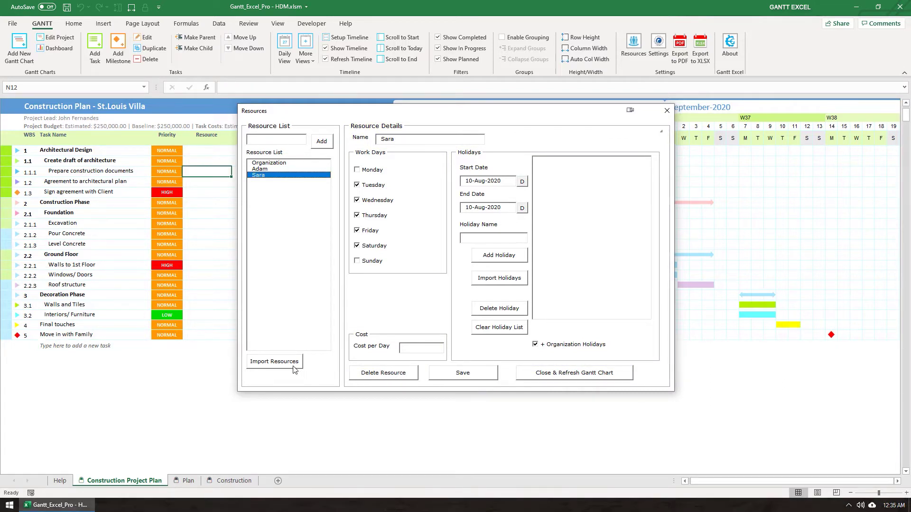
pyautogui.click(269, 170)
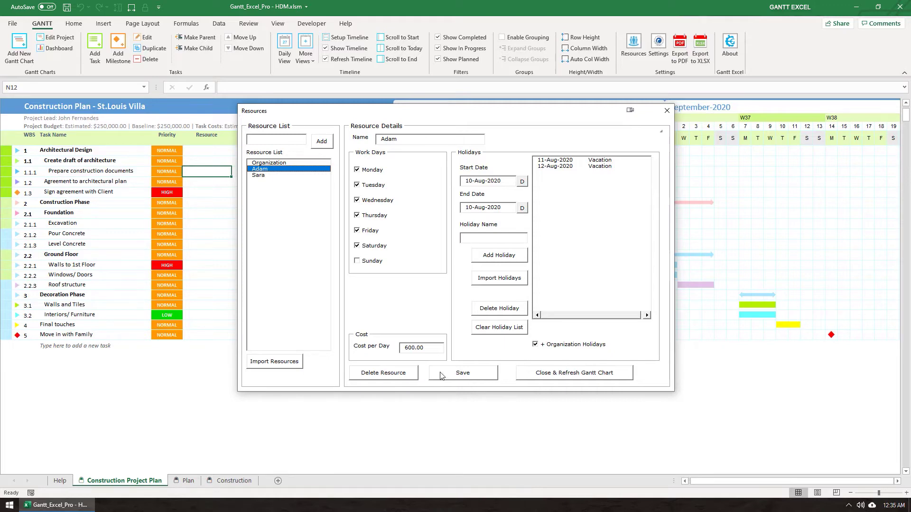
pyautogui.click(542, 378)
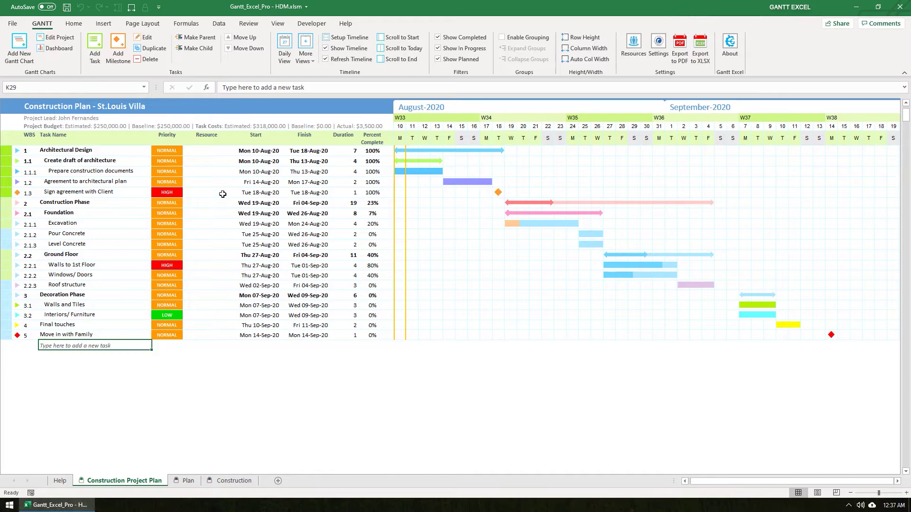
# Step: Clear Organization from the Prepare construction documents resource cell (N12) and type Adam
pyautogui.click(223, 171)
pyautogui.write('Organization')
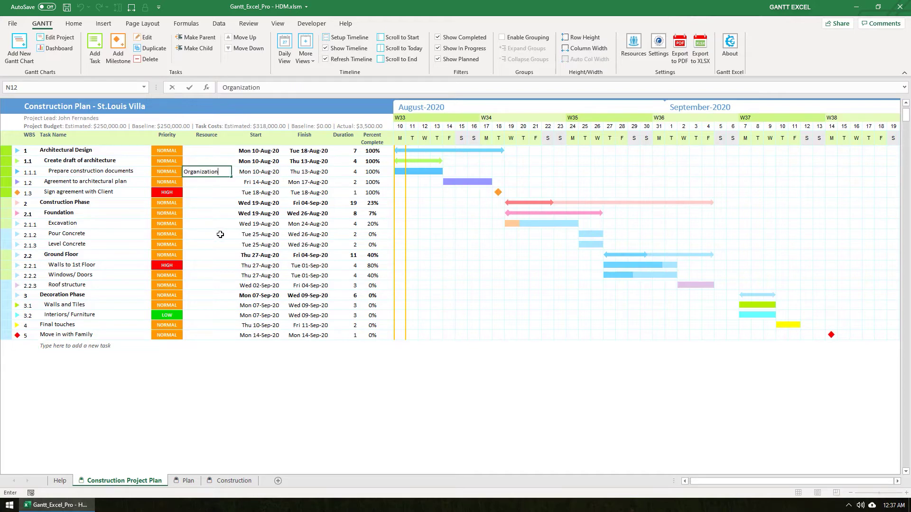
pyautogui.press('Return')
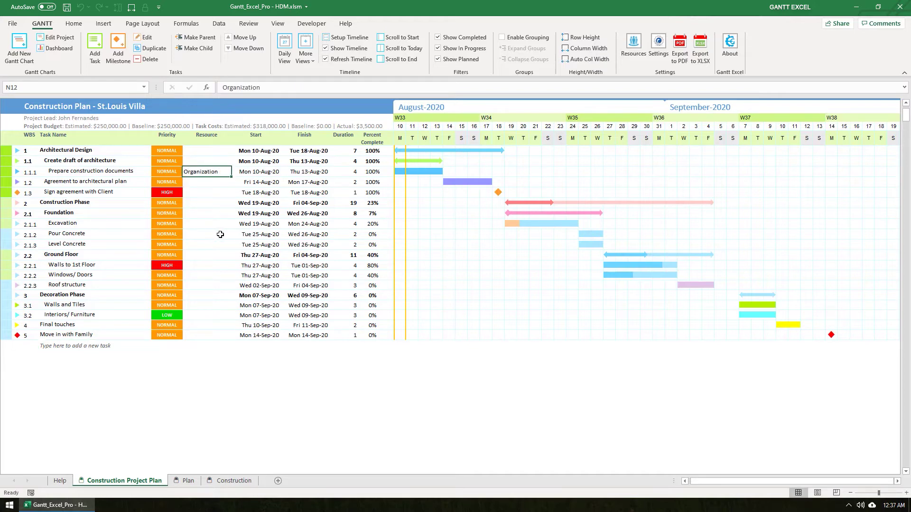
pyautogui.press('Delete')
pyautogui.click(220, 175)
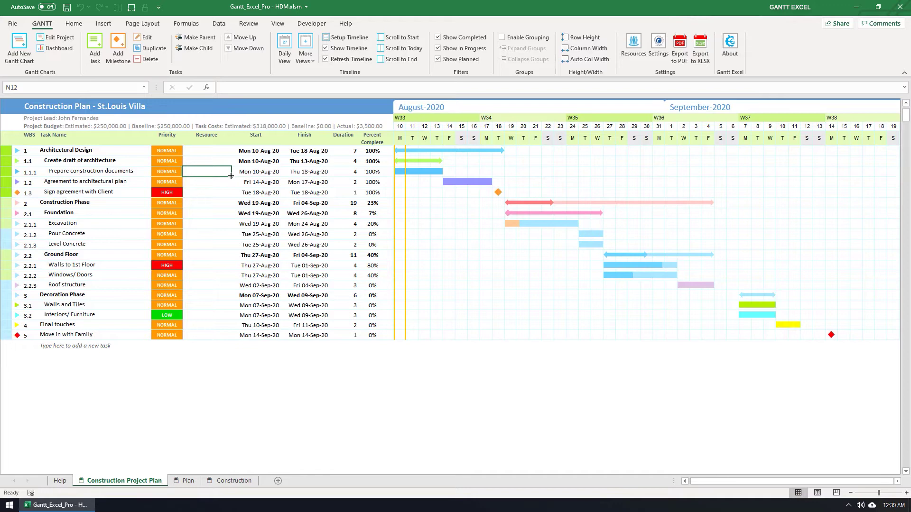
pyautogui.write('Ad')
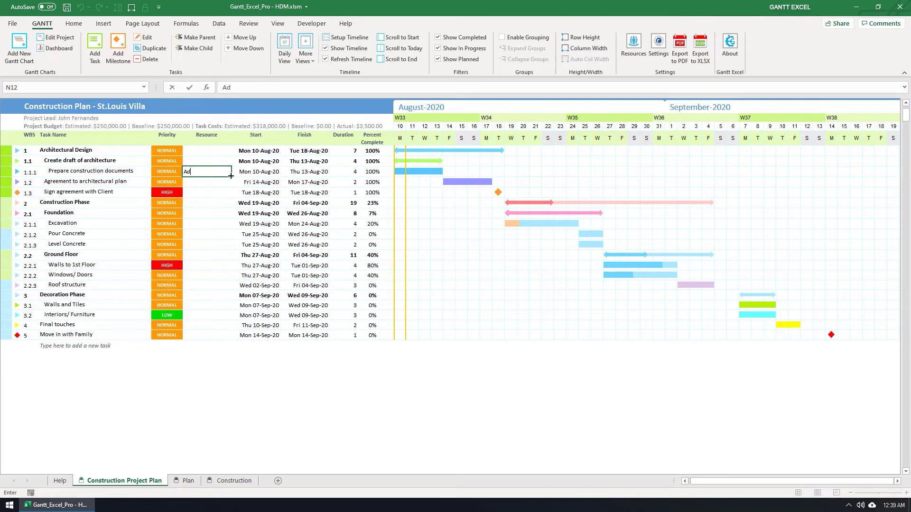
pyautogui.write('am')
# Step: Commit Adam in N12, check the new Sat 15-Aug-20 finish, and open Gantt Settings
pyautogui.click(225, 175)
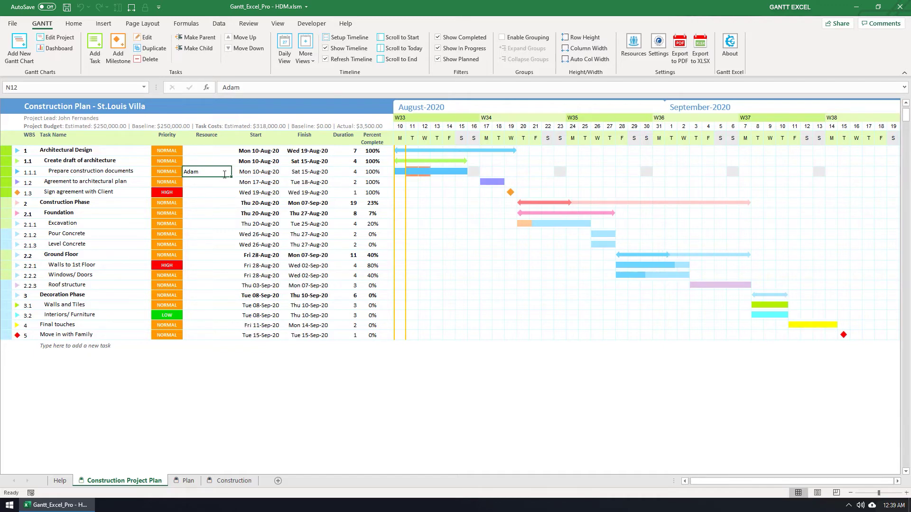
pyautogui.click(317, 172)
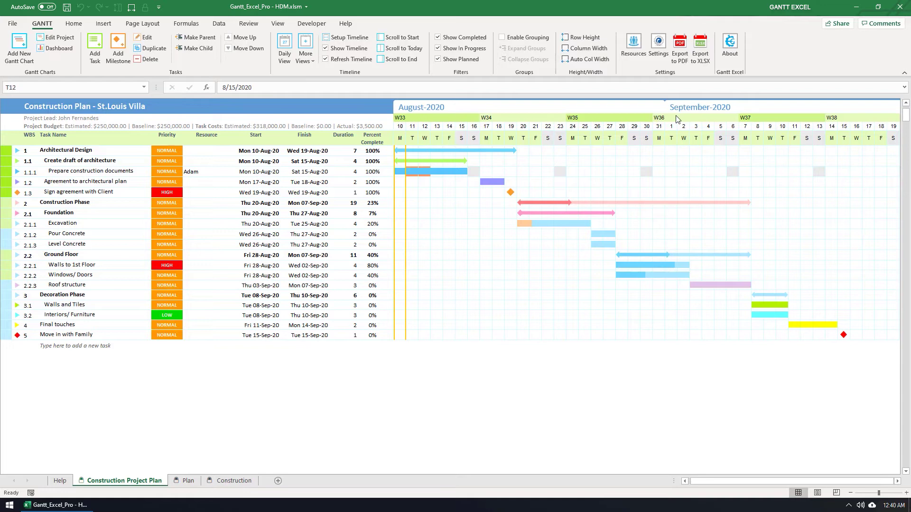
pyautogui.click(660, 60)
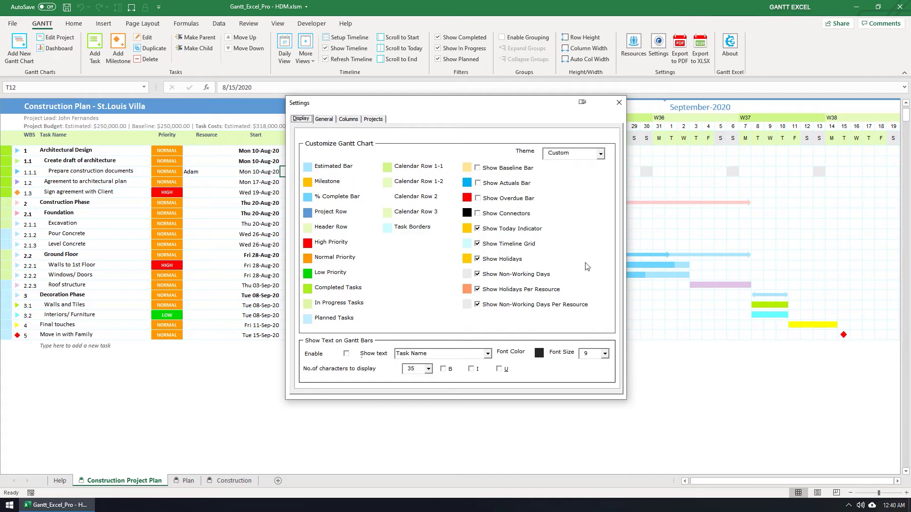
# Step: Close Settings unchanged and make Sara the sole resource for Agreement to architectural plan
pyautogui.click(620, 109)
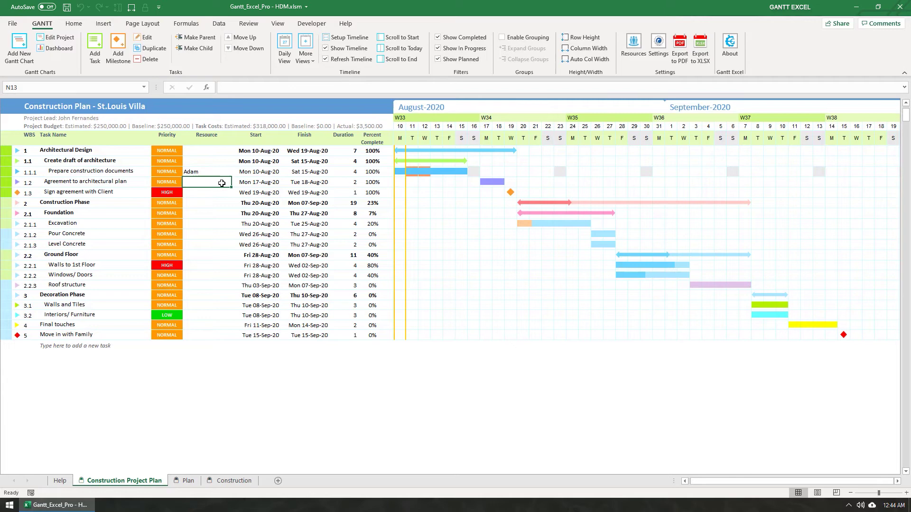
pyautogui.doubleClick(222, 184)
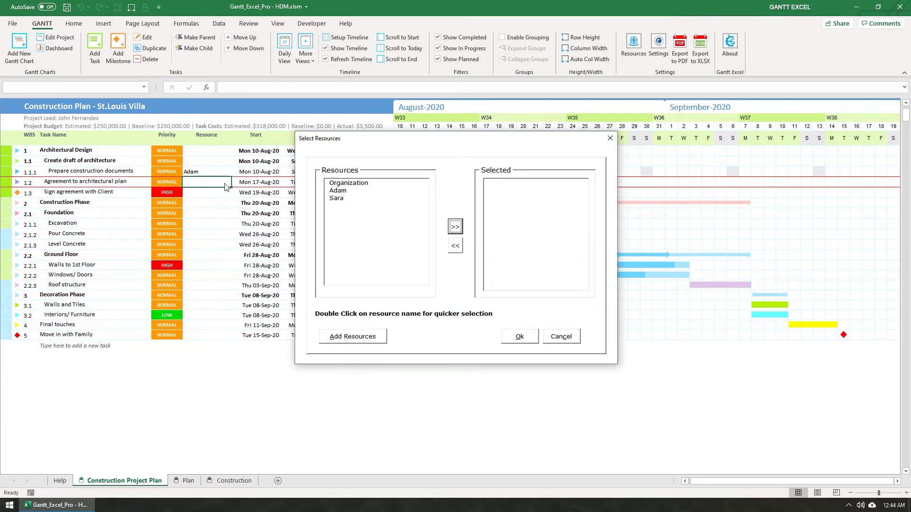
pyautogui.click(345, 199)
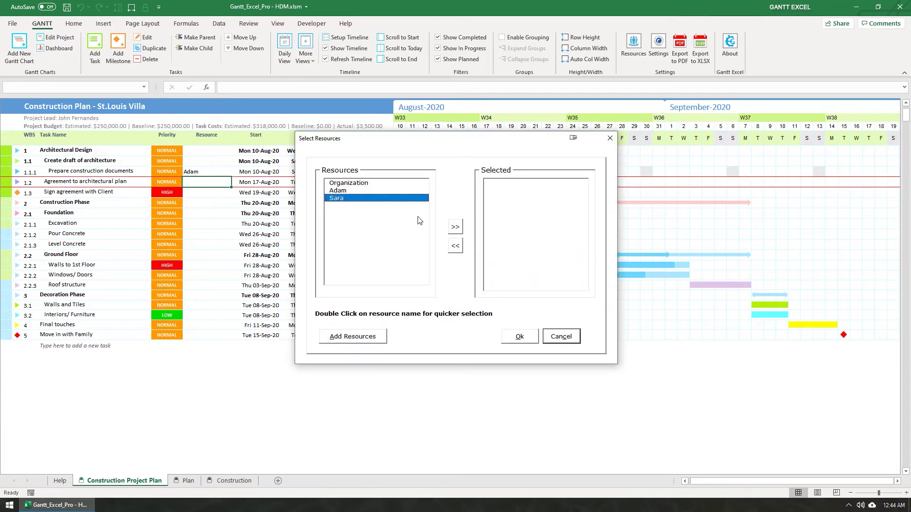
pyautogui.click(457, 230)
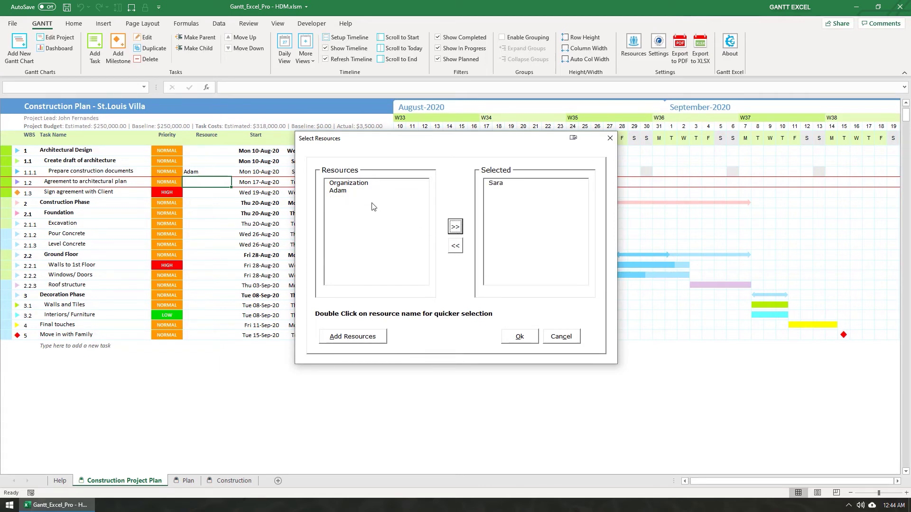
pyautogui.doubleClick(342, 191)
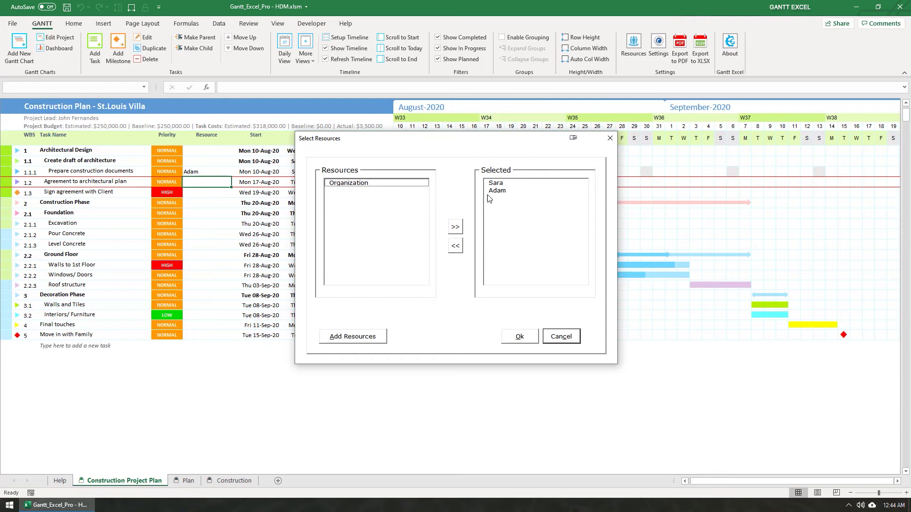
pyautogui.doubleClick(502, 191)
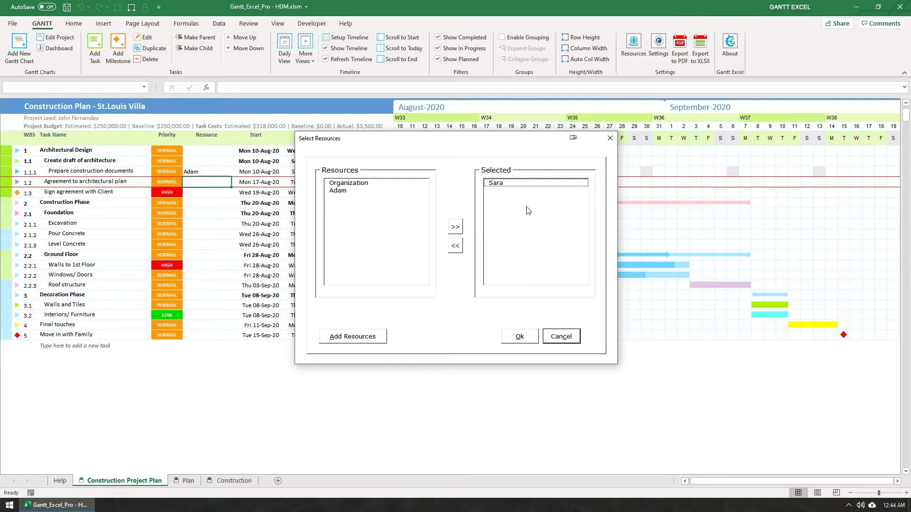
pyautogui.moveTo(520, 145); pyautogui.dragTo(431, 240)
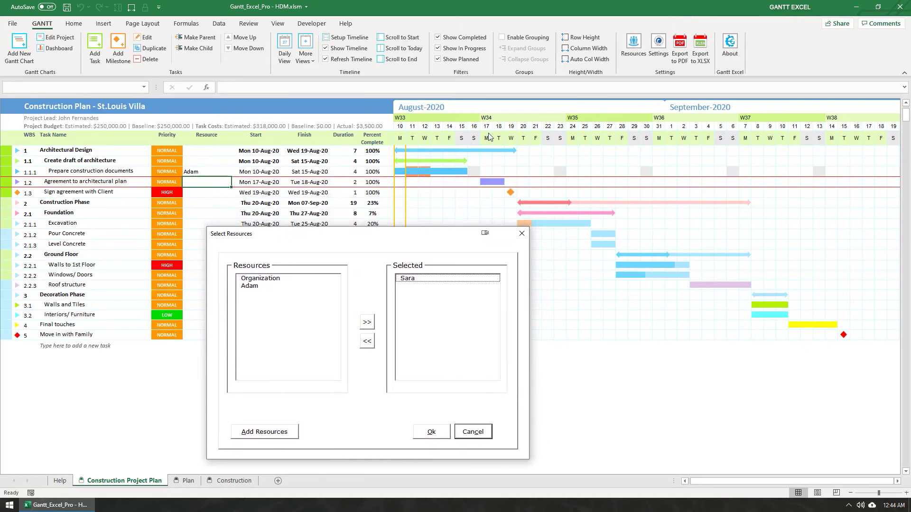
pyautogui.click(443, 437)
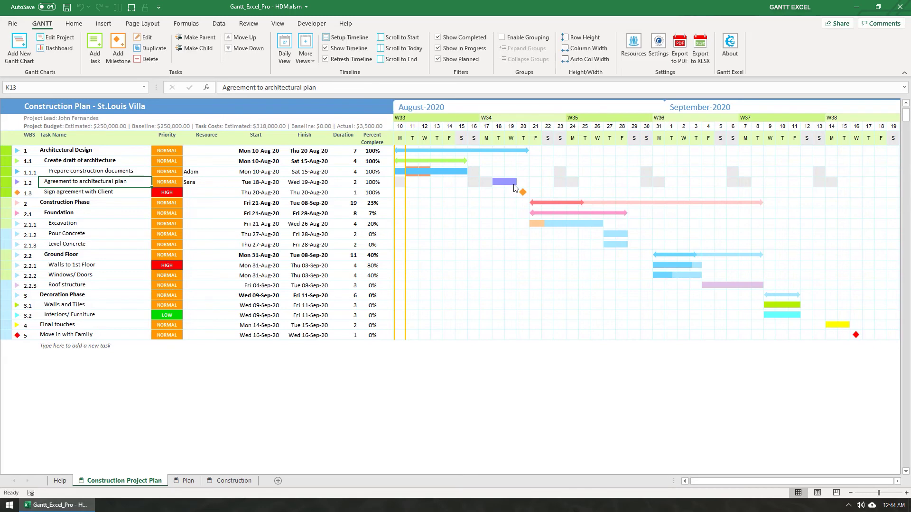
# Step: Assign Adam to Excavation in Edit Task, giving cost 2,400.00 and end date 25-Aug-2020
pyautogui.click(102, 224)
pyautogui.doubleClick(111, 223)
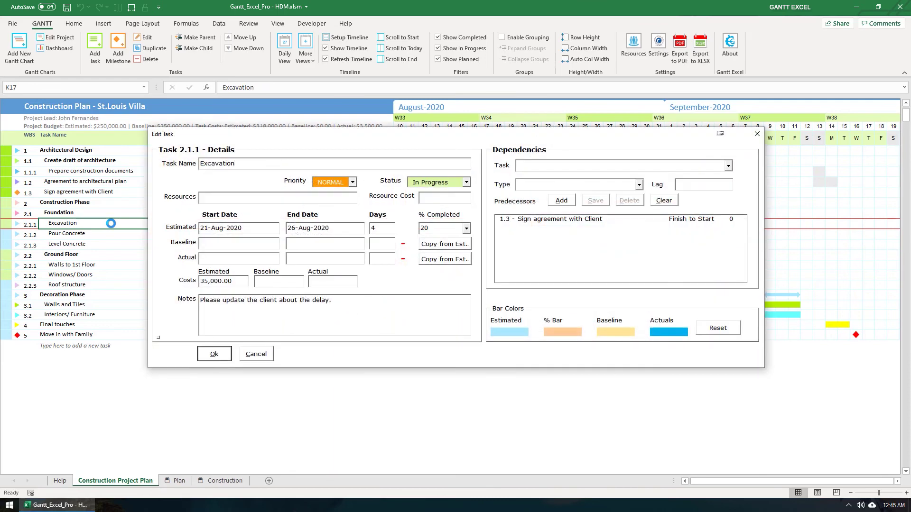
pyautogui.click(255, 197)
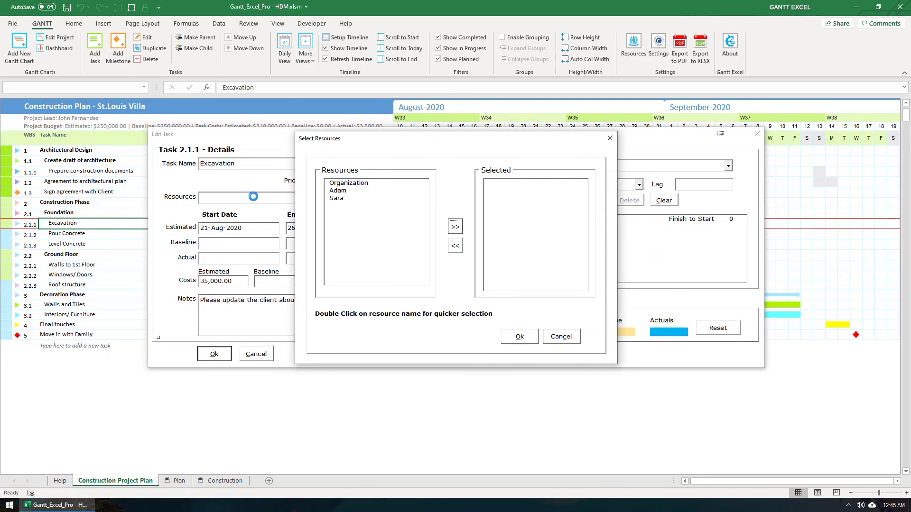
pyautogui.click(336, 192)
pyautogui.click(455, 232)
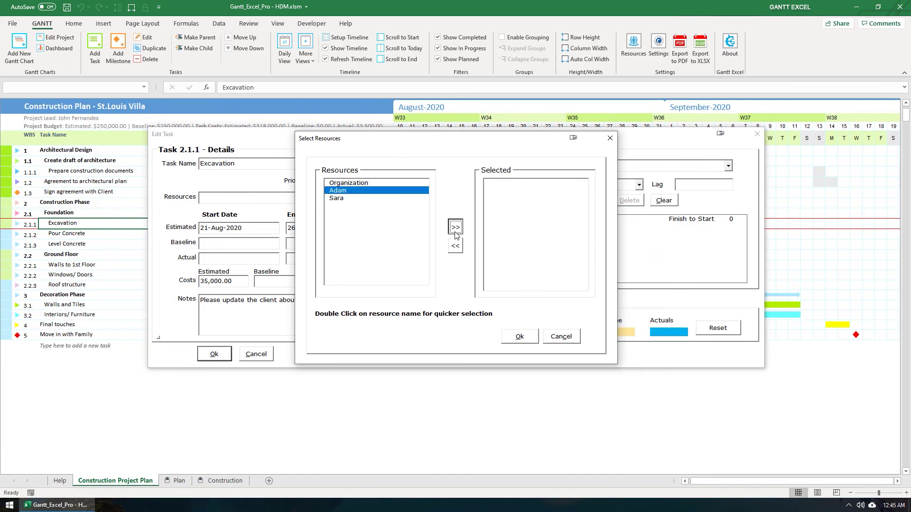
pyautogui.click(519, 337)
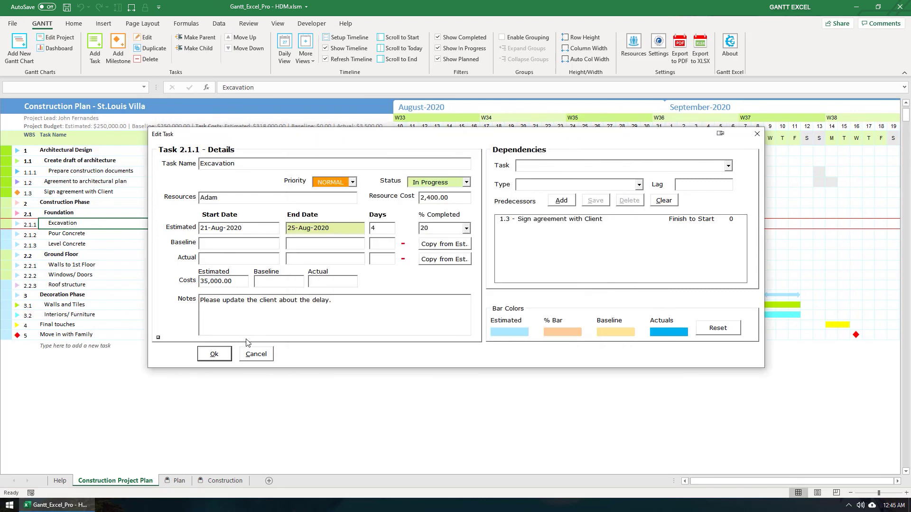
pyautogui.click(216, 360)
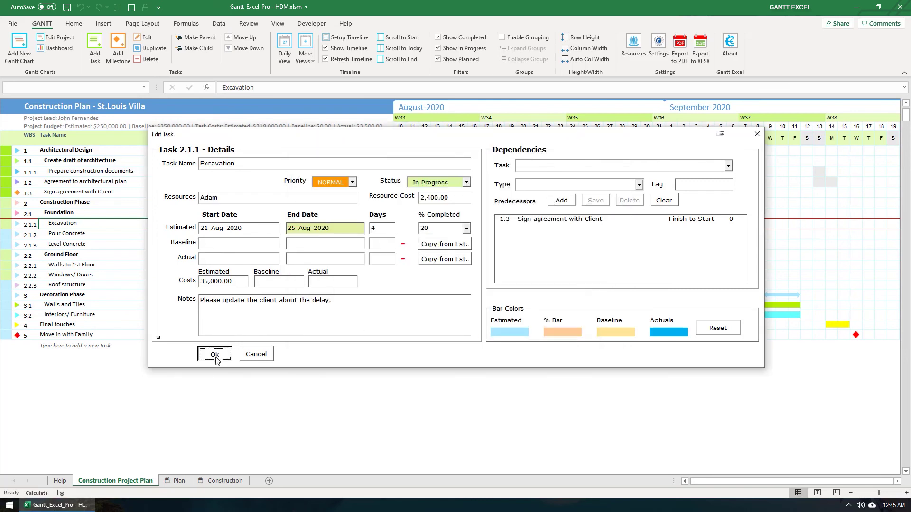